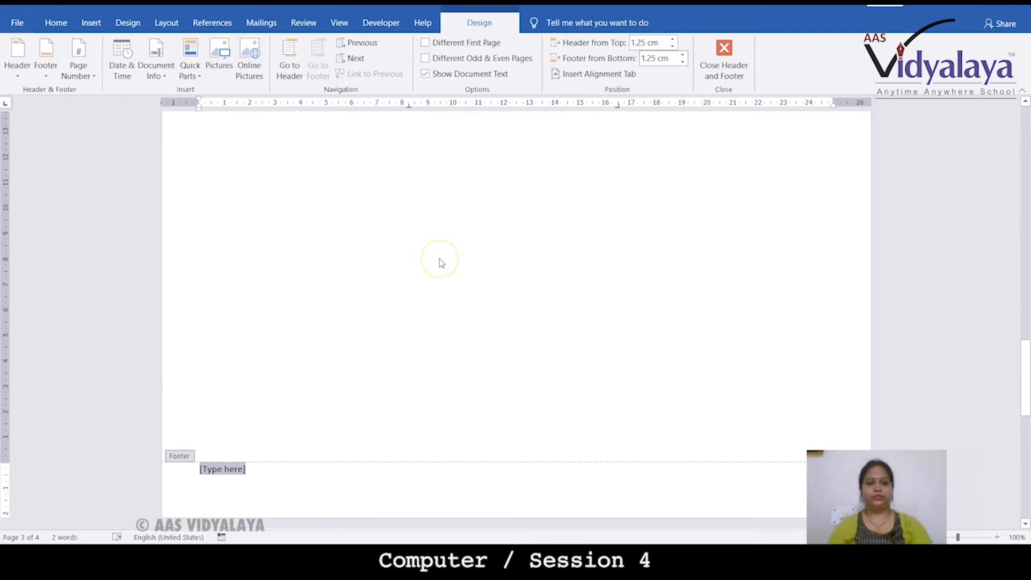
- Replace the footer placeholder text with 1 and return to the document body
text(1)
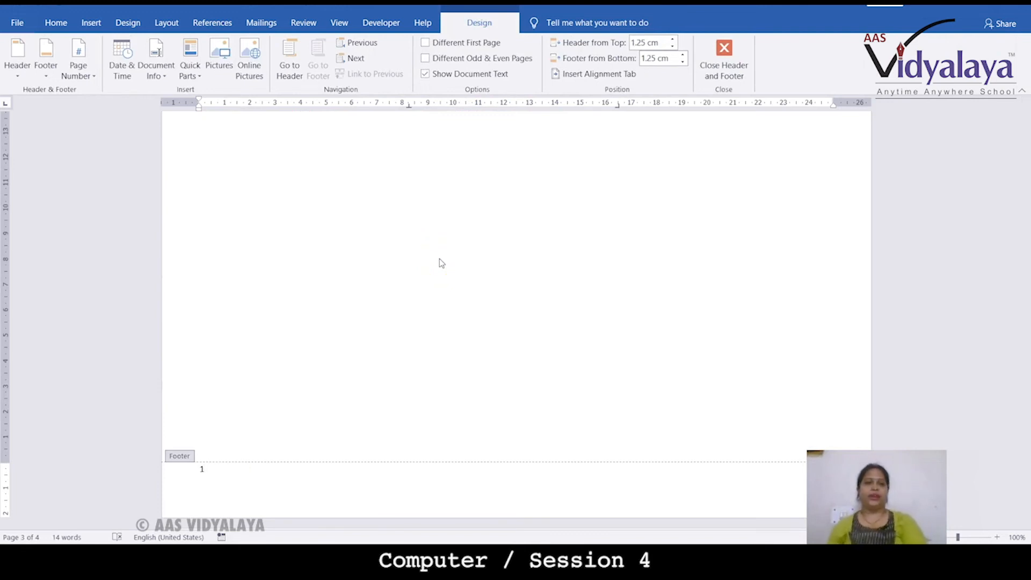
double_click(389, 315)
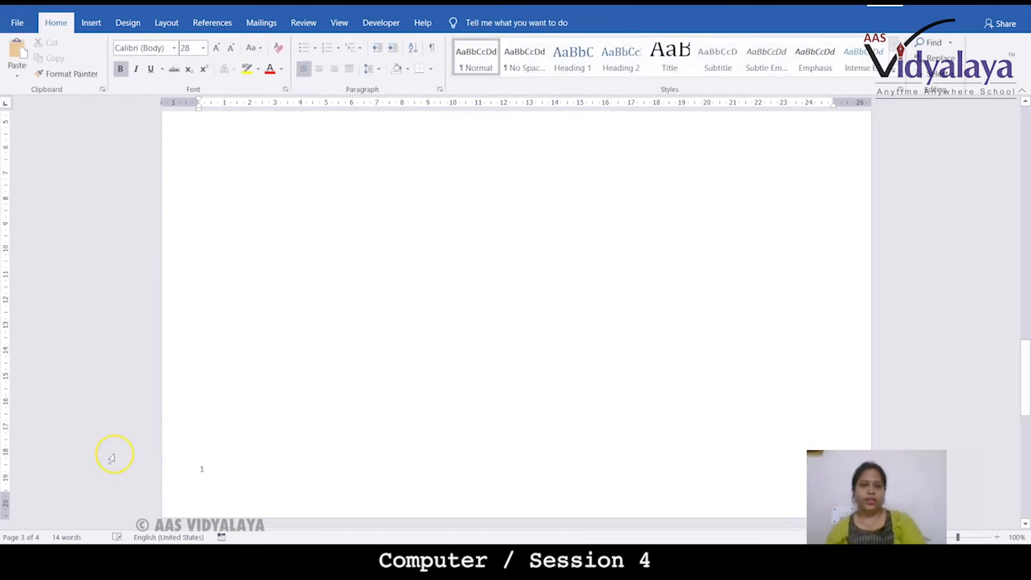
- Examine the header and footer text across the pages of the document
scroll(236, 386, down, 3)
scroll(240, 386, down, 6)
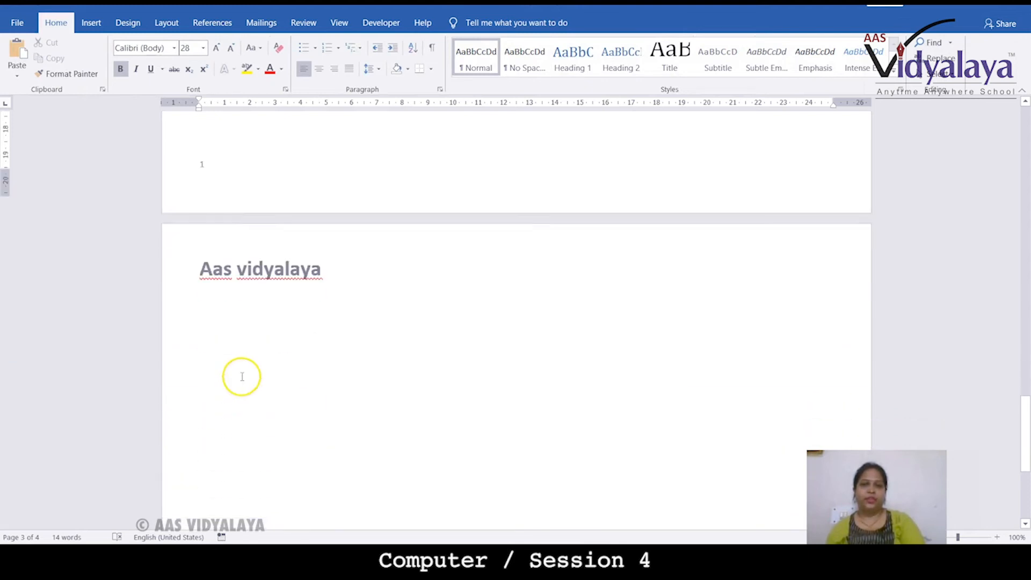
scroll(240, 414, up, 10)
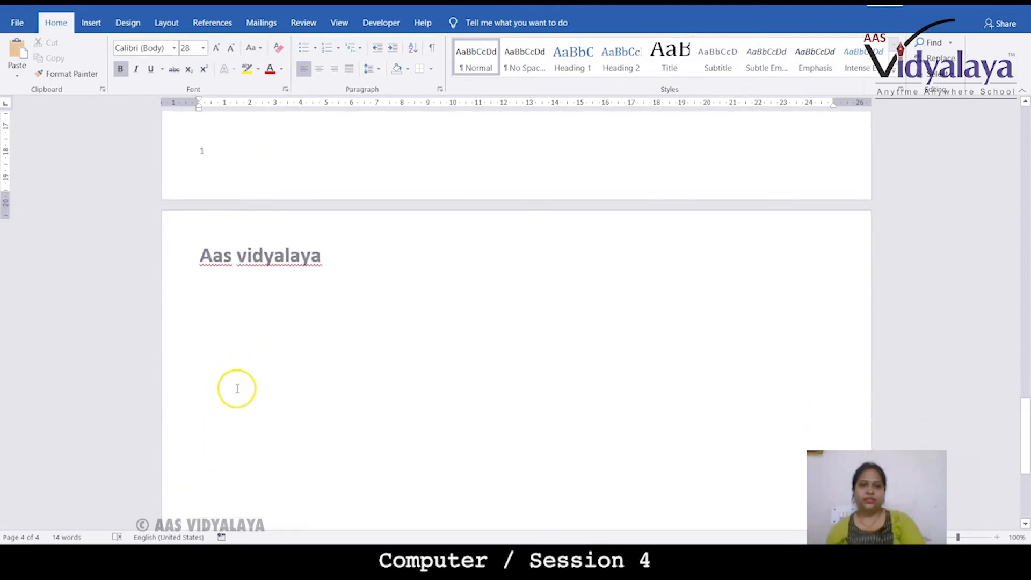
scroll(240, 387, down, 4)
scroll(239, 374, up, 3)
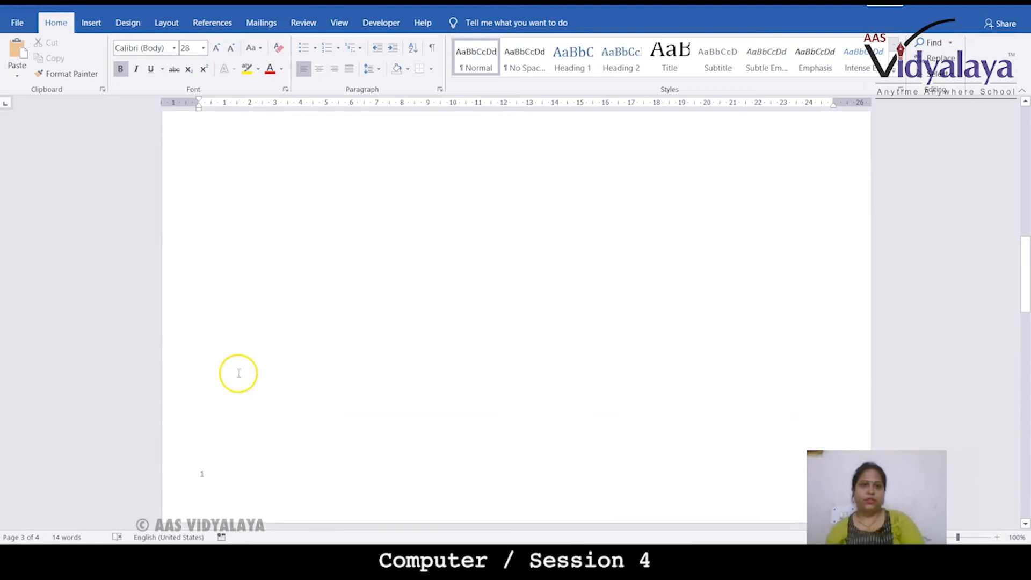
scroll(256, 349, up, 8)
scroll(260, 348, up, 3)
scroll(266, 342, down, 5)
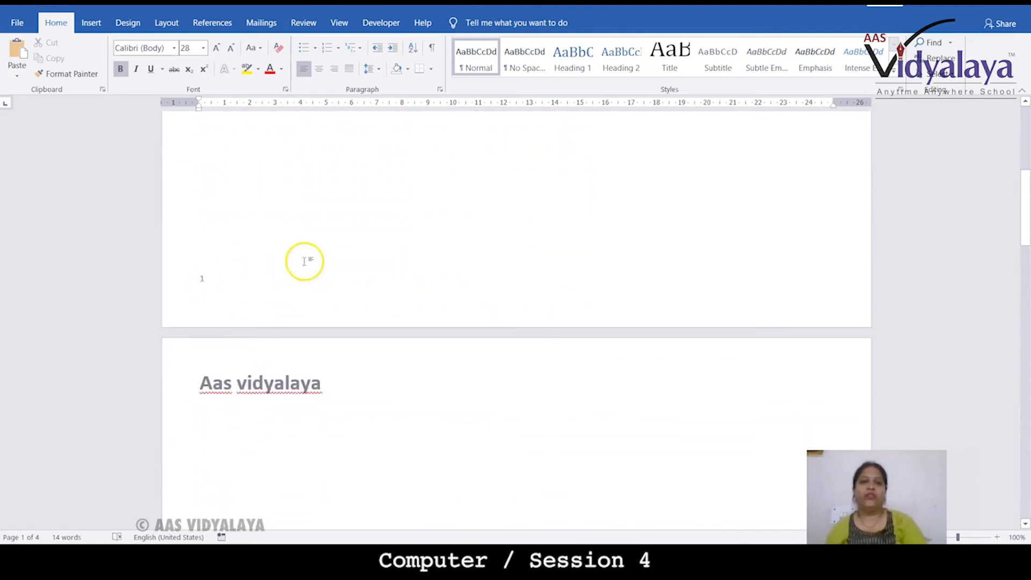
scroll(301, 285, up, 4)
- Open the document's footer for editing from the first page
click(294, 308)
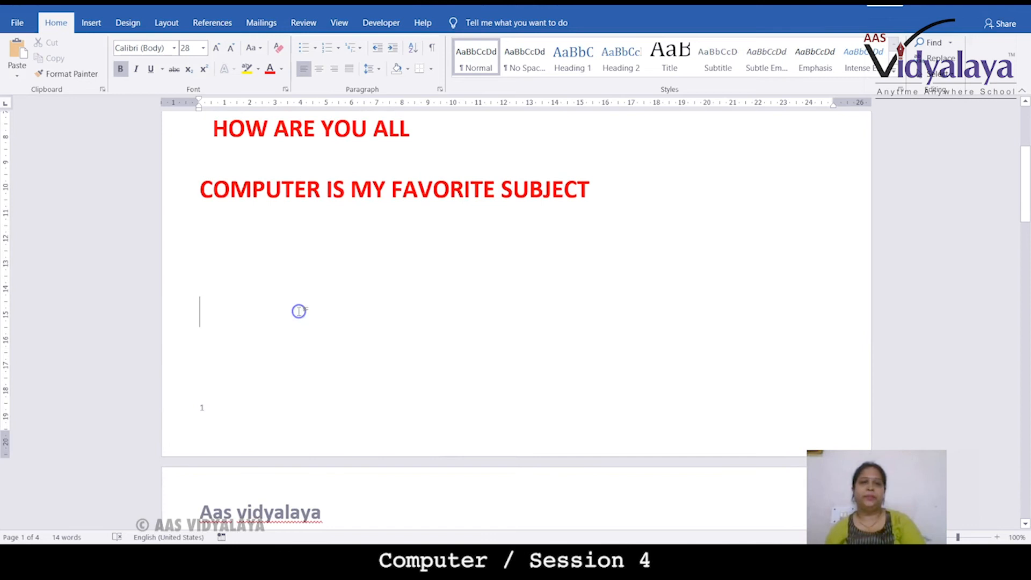
click(92, 22)
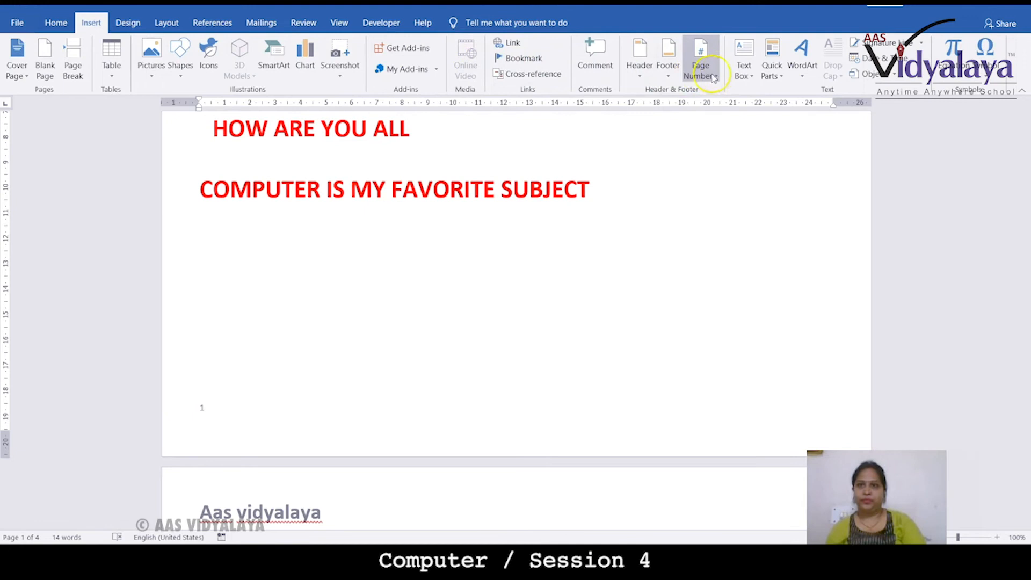
click(668, 67)
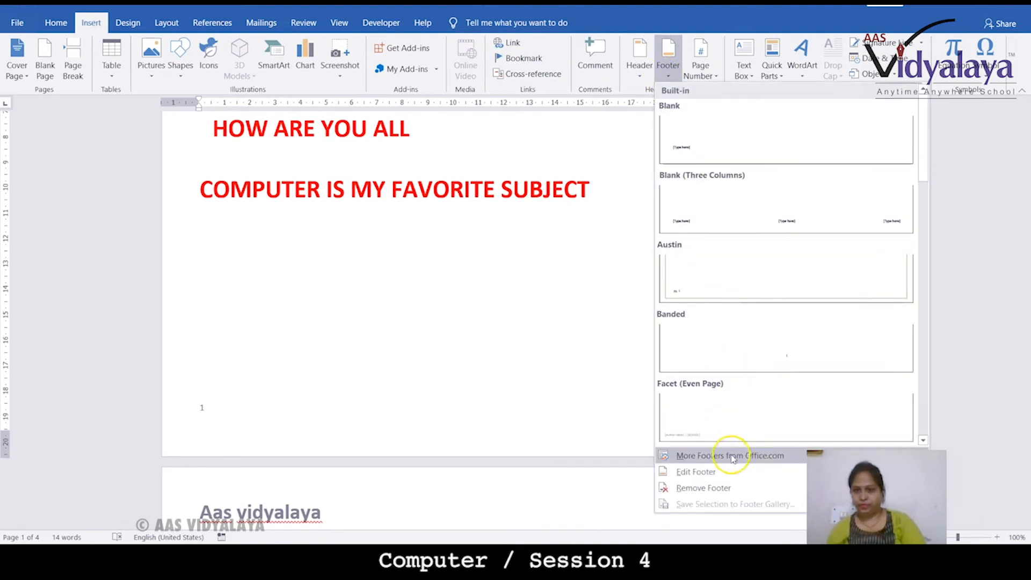
click(729, 470)
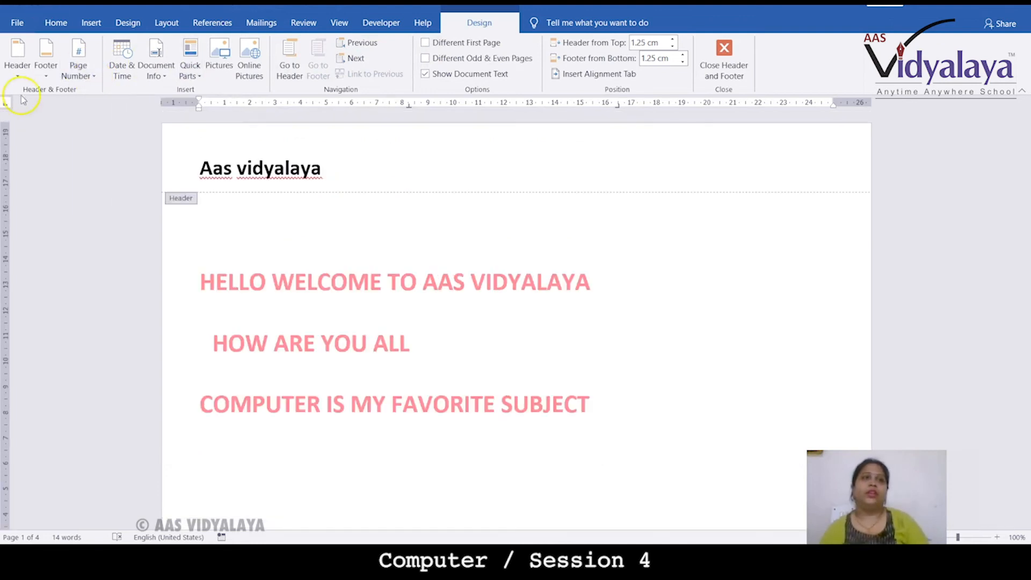
- Insert automatic page numbers at the bottom of the page in the Plain Number 1 style
click(45, 59)
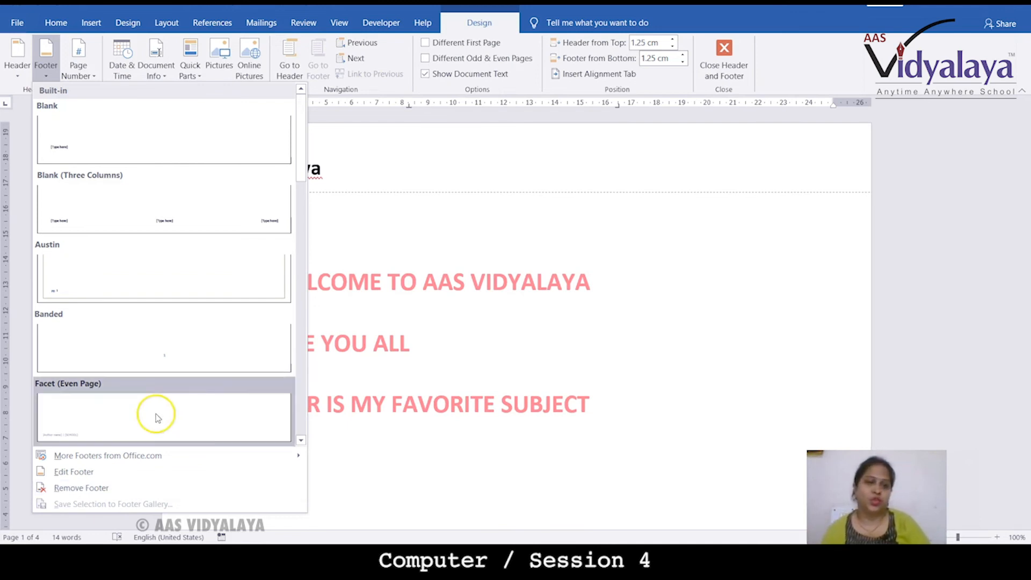
click(78, 71)
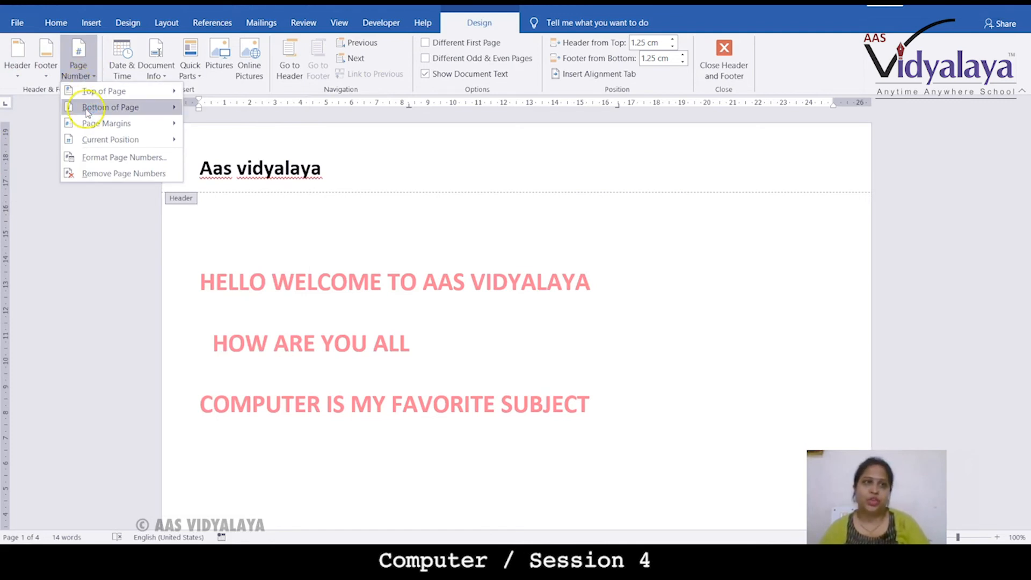
mouse_move(87, 111)
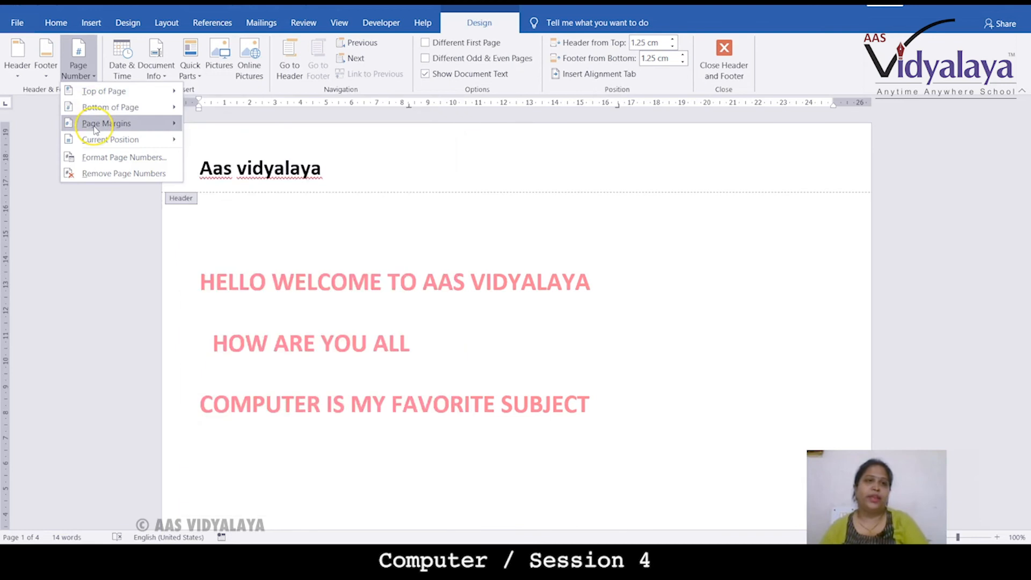
click(96, 127)
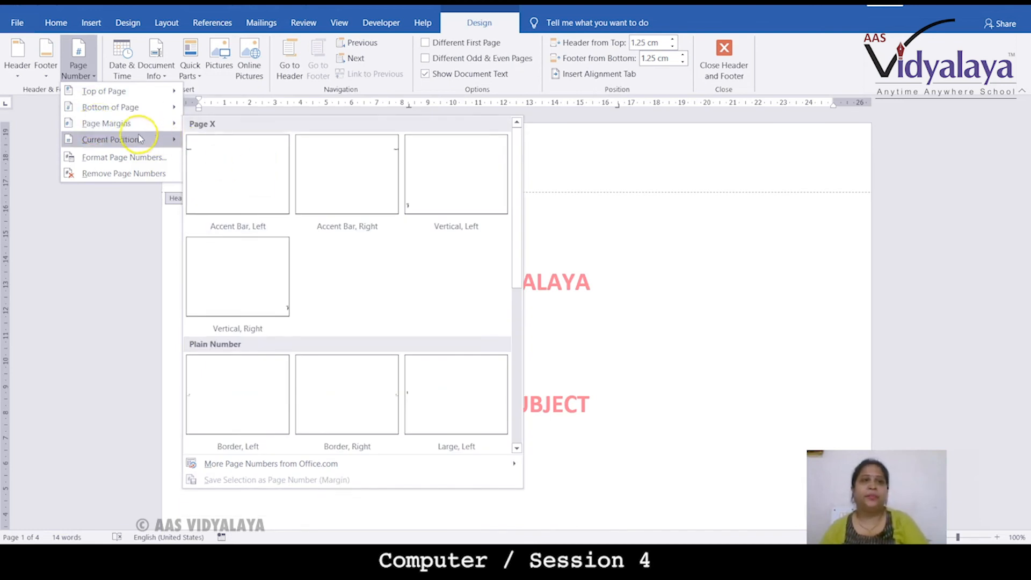
click(121, 139)
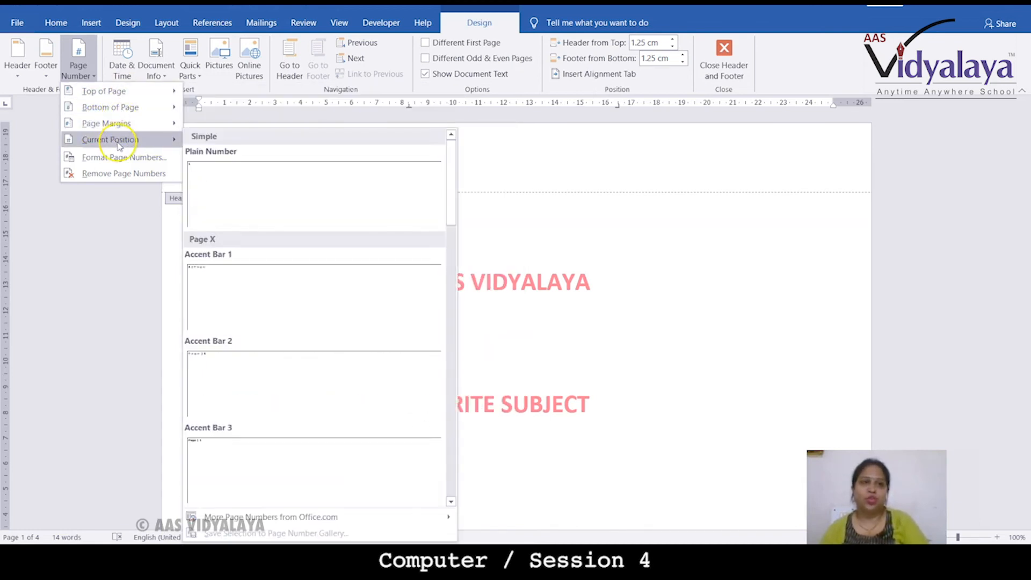
mouse_move(111, 110)
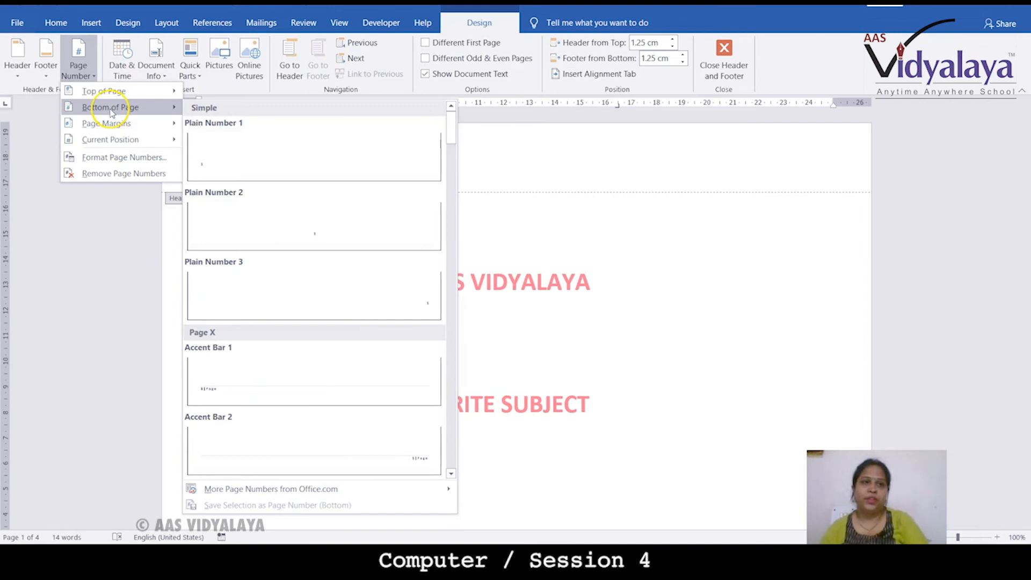
click(214, 155)
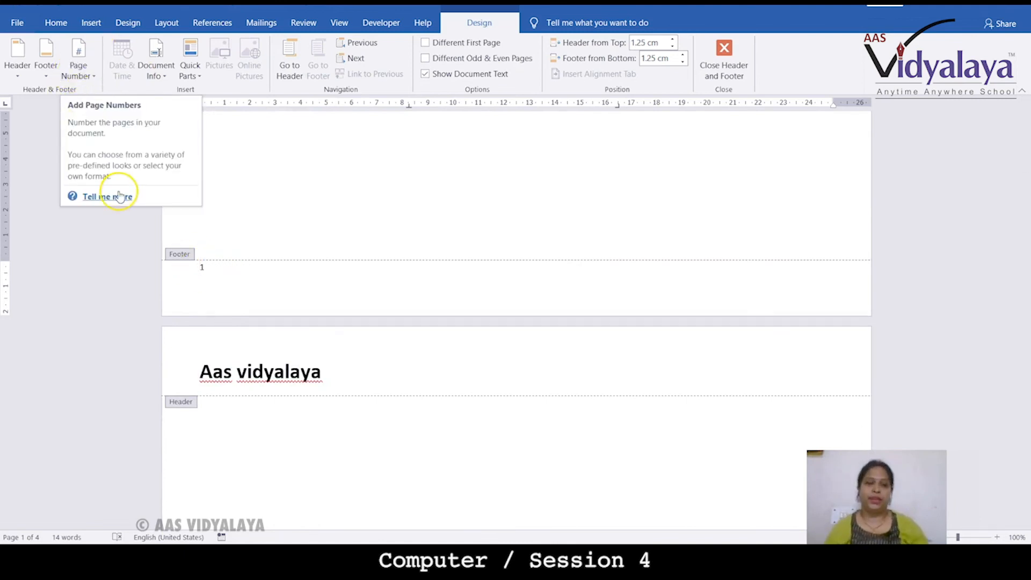
- Check the page numbers in the footers of all the pages
scroll(313, 245, down, 5)
scroll(313, 246, up, 7)
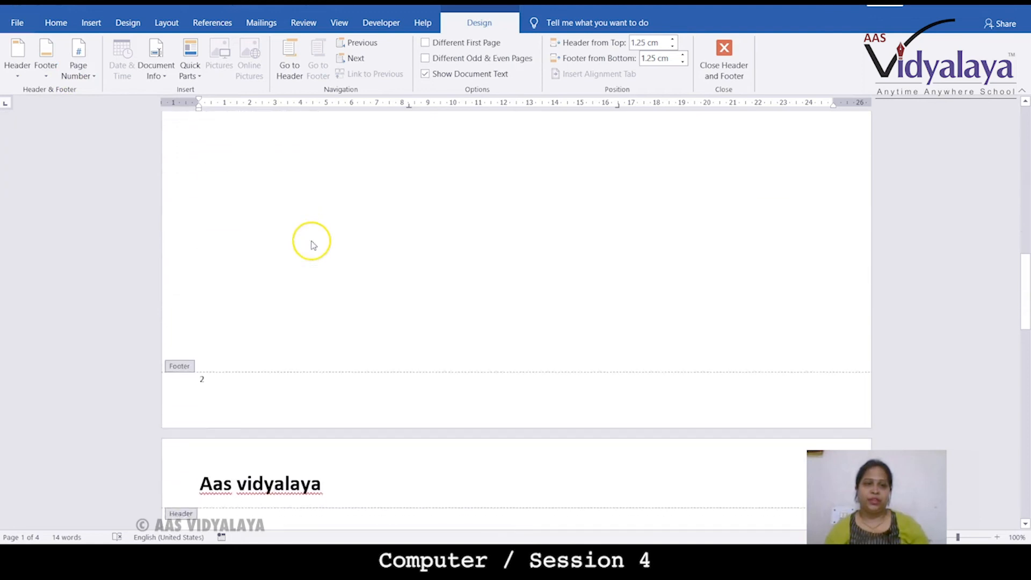
scroll(309, 247, down, 1)
scroll(203, 346, down, 12)
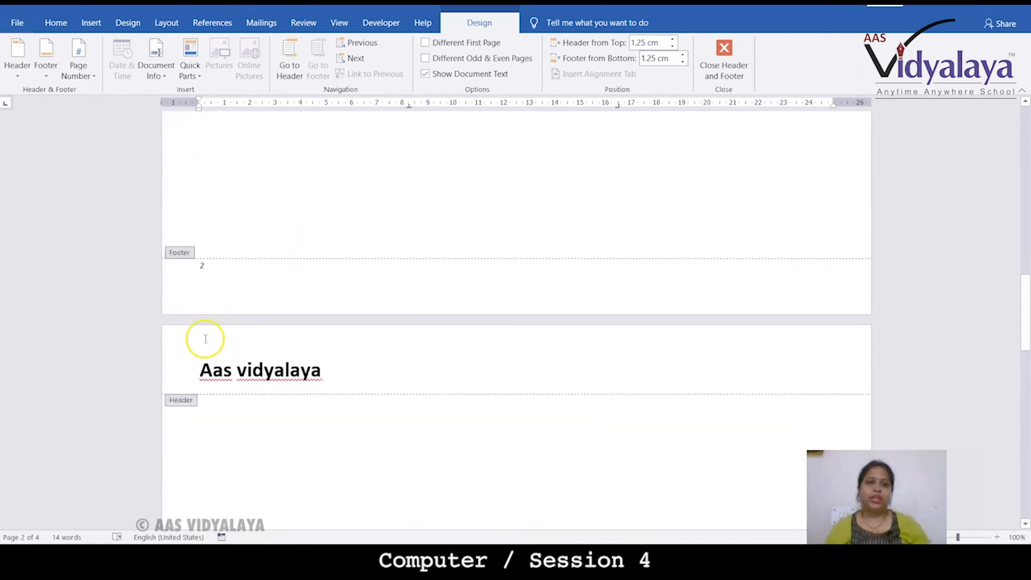
scroll(207, 331, down, 10)
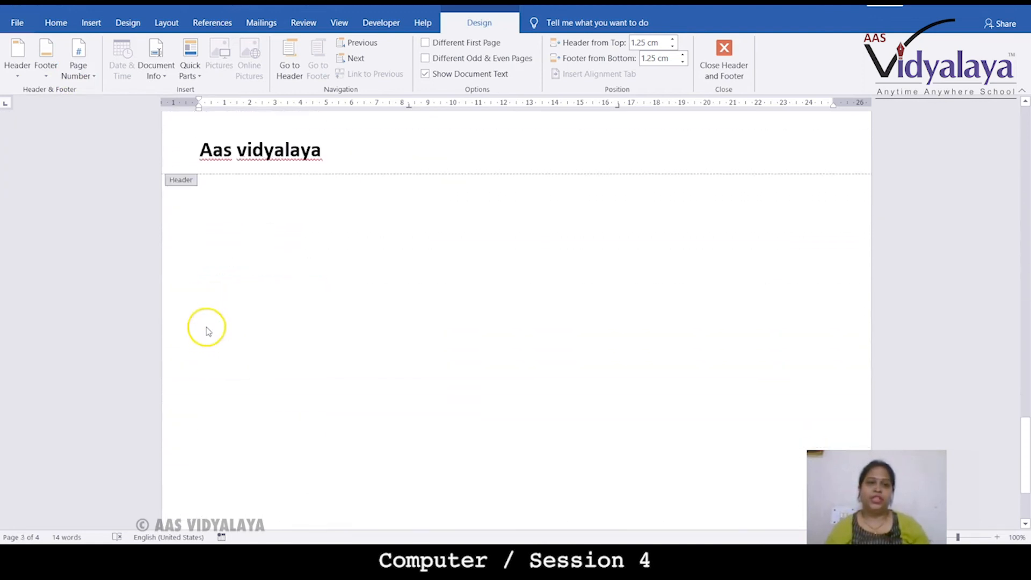
click(233, 305)
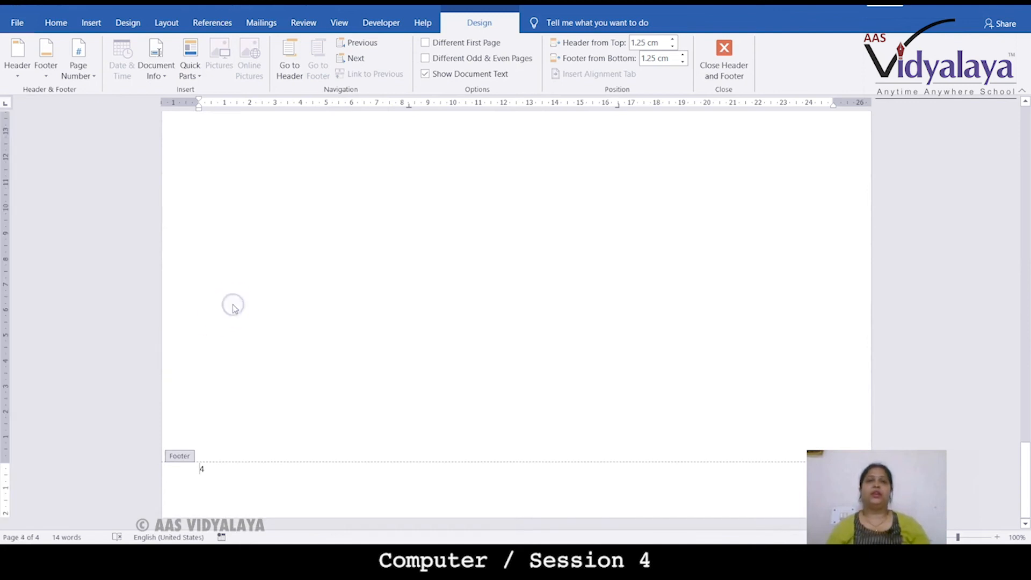
scroll(233, 306, up, 20)
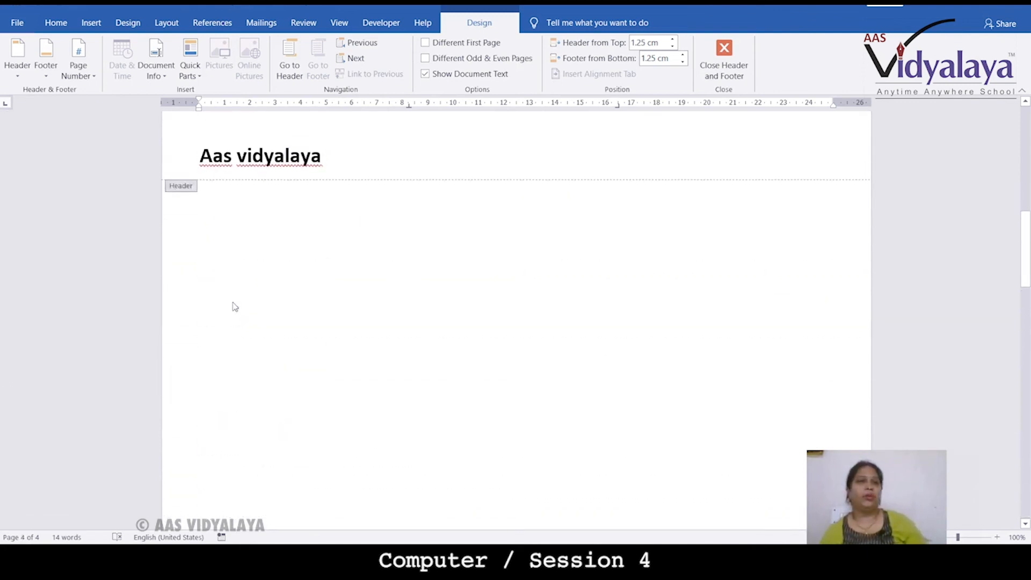
click(166, 23)
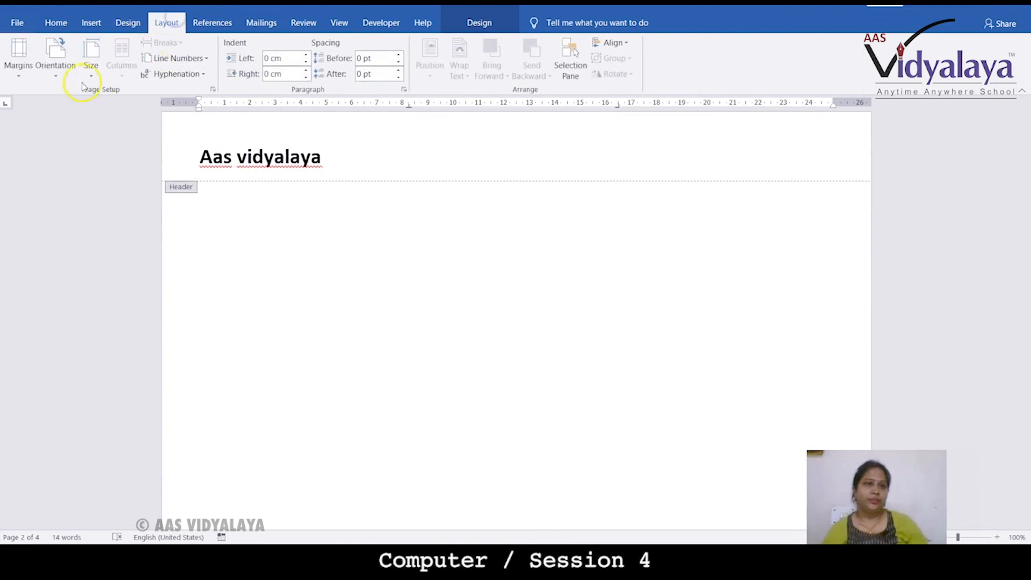
click(56, 68)
click(93, 73)
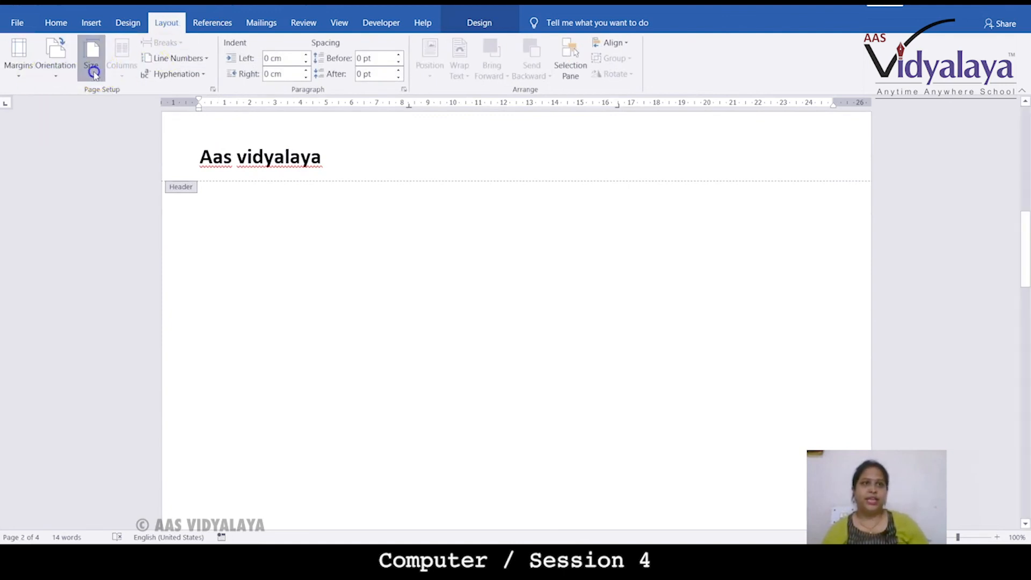
click(20, 70)
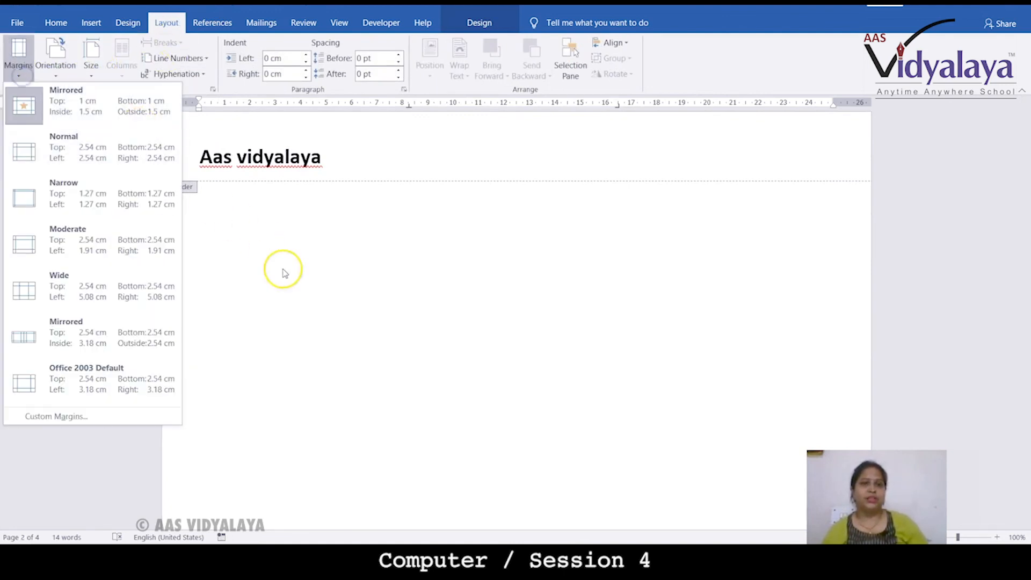
click(285, 273)
click(189, 59)
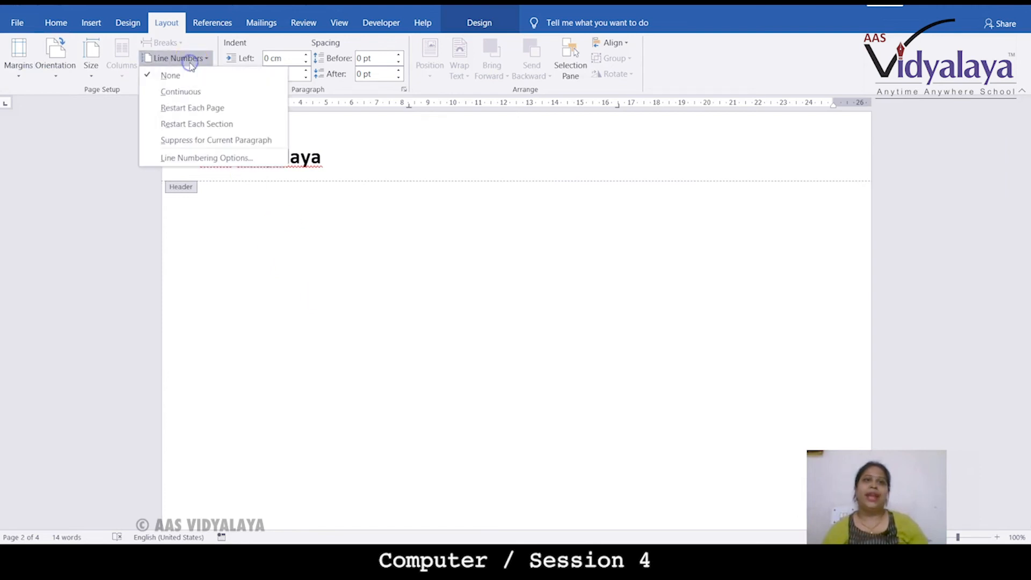
click(188, 114)
click(361, 264)
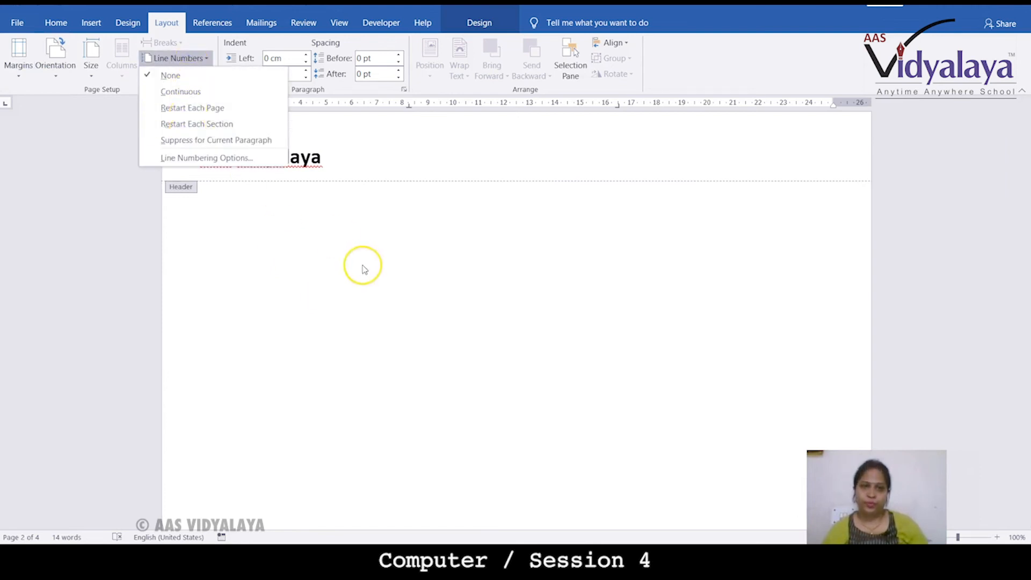
- Leave header and footer editing and turn on continuous line numbers for the document
double_click(333, 329)
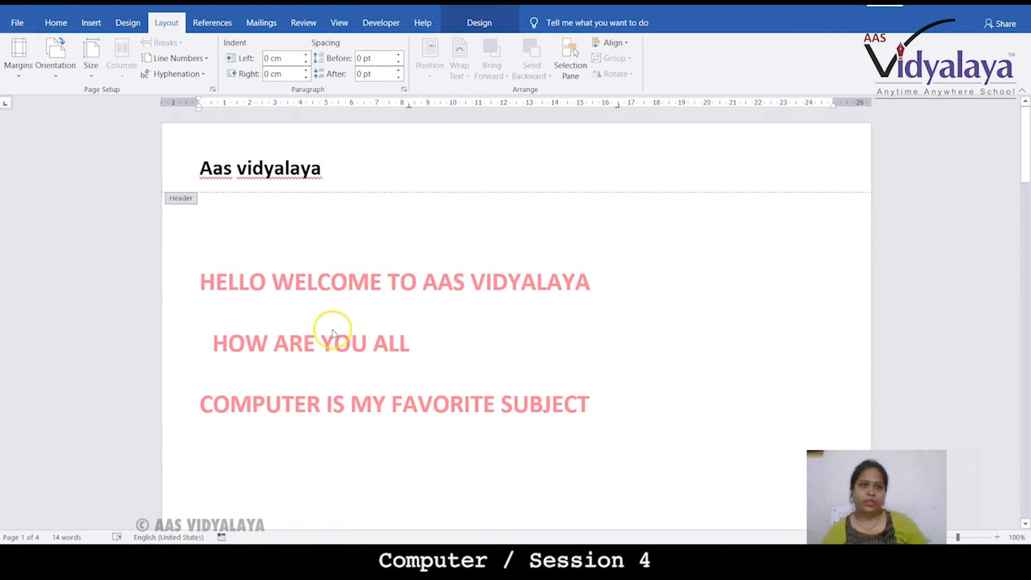
click(200, 280)
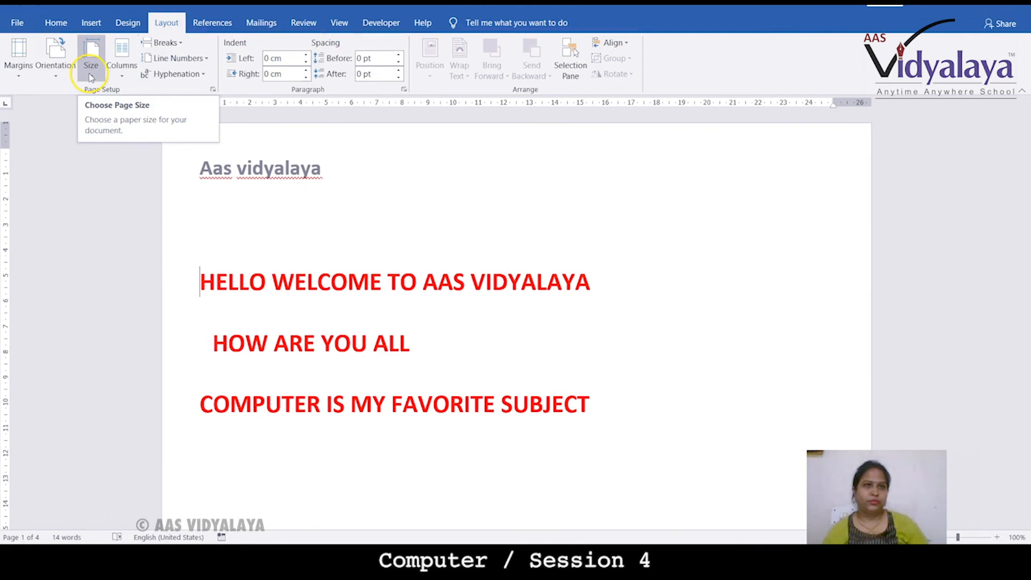
click(174, 58)
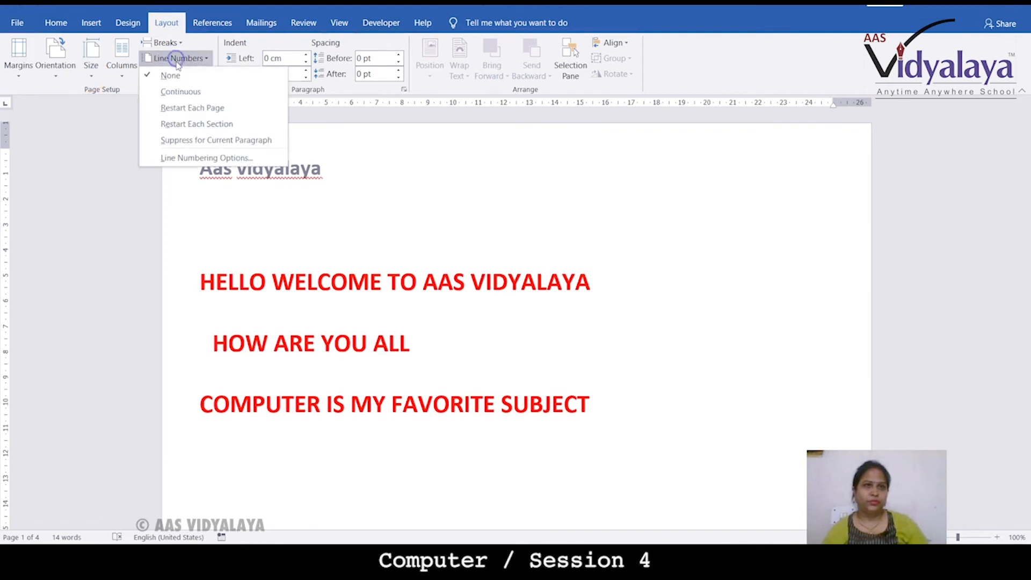
click(173, 93)
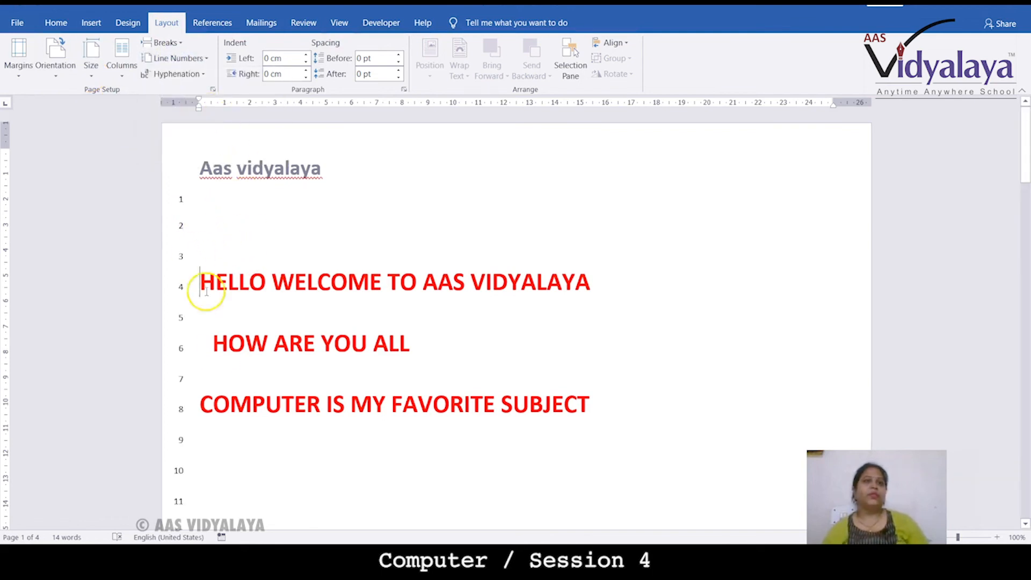
scroll(220, 457, down, 5)
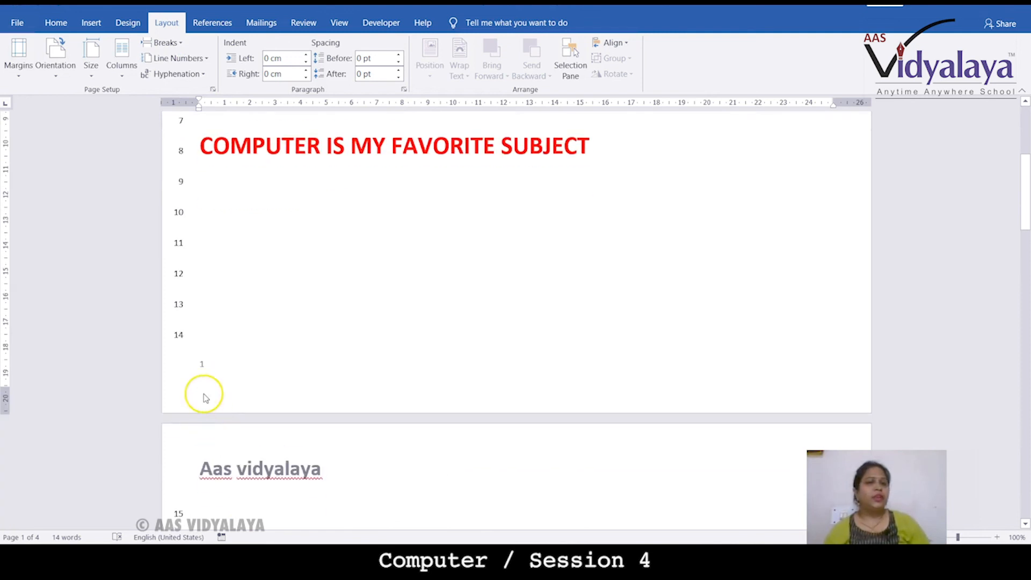
scroll(204, 397, up, 5)
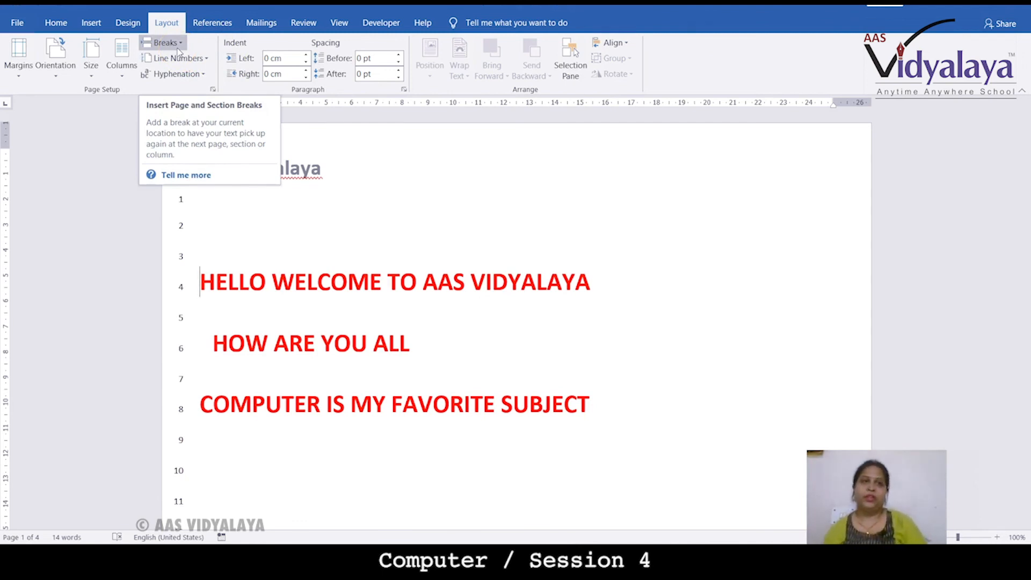
click(125, 67)
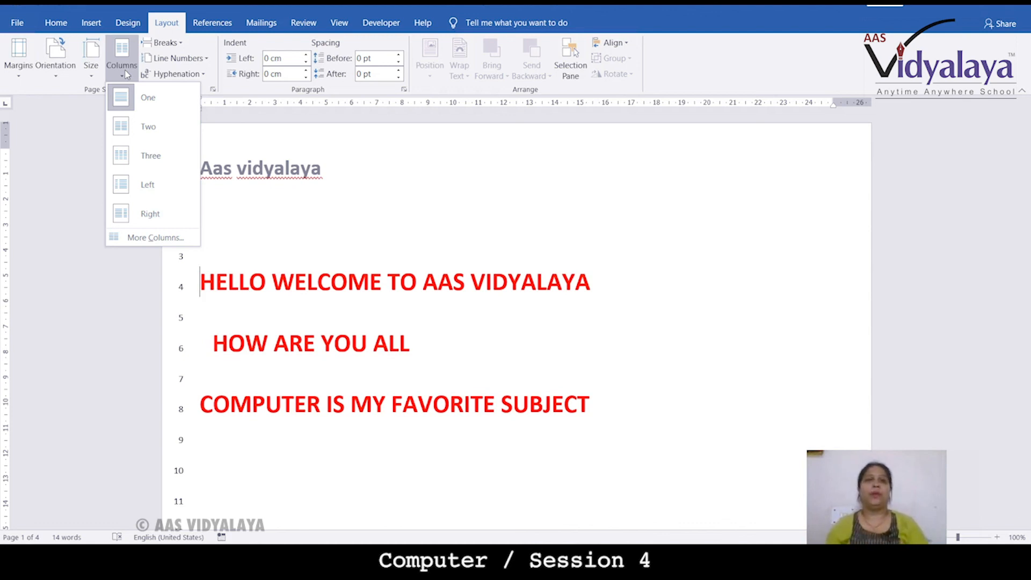
click(376, 267)
scroll(322, 260, down, 3)
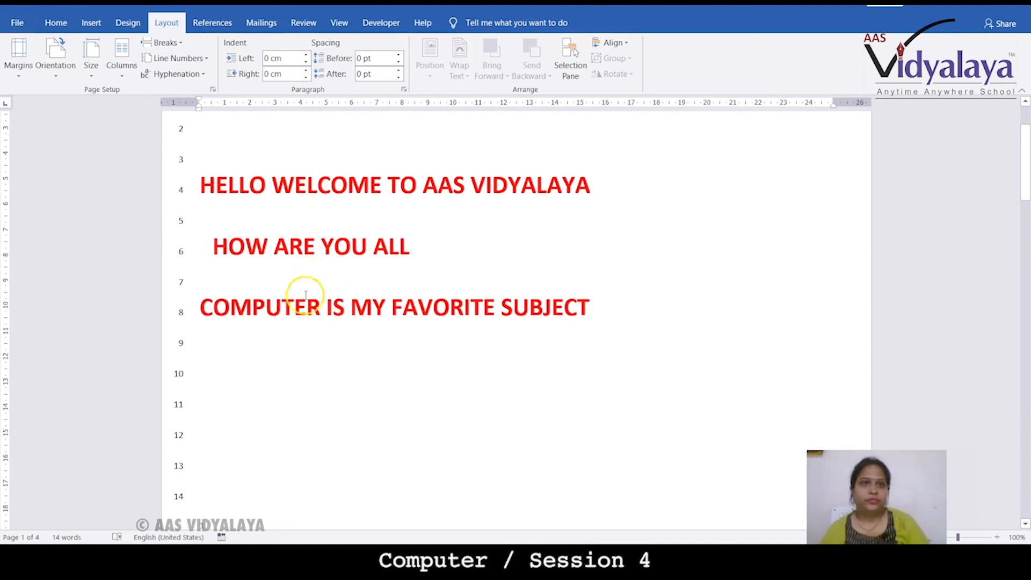
scroll(333, 303, down, 1)
click(389, 301)
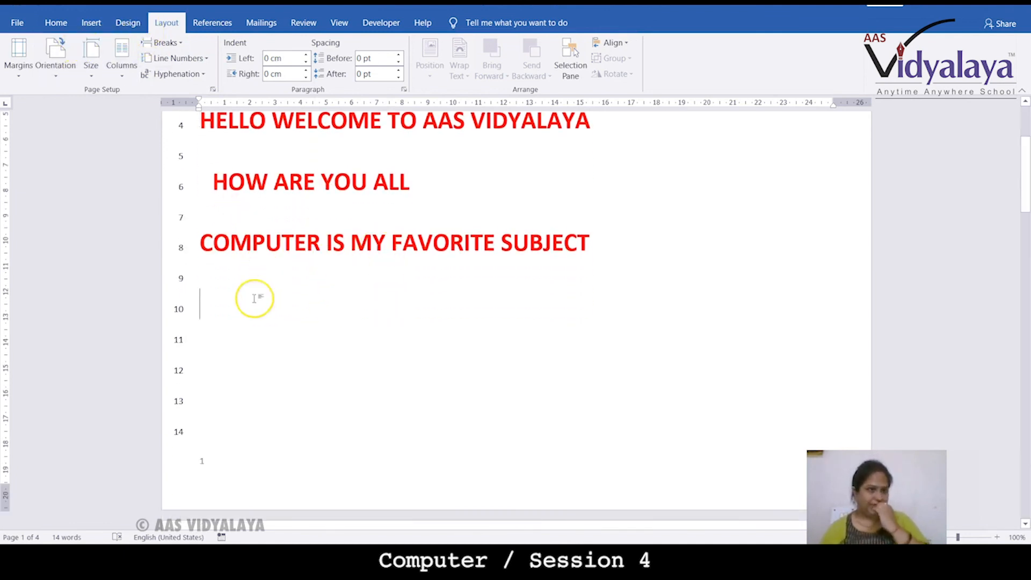
scroll(317, 378, down, 2)
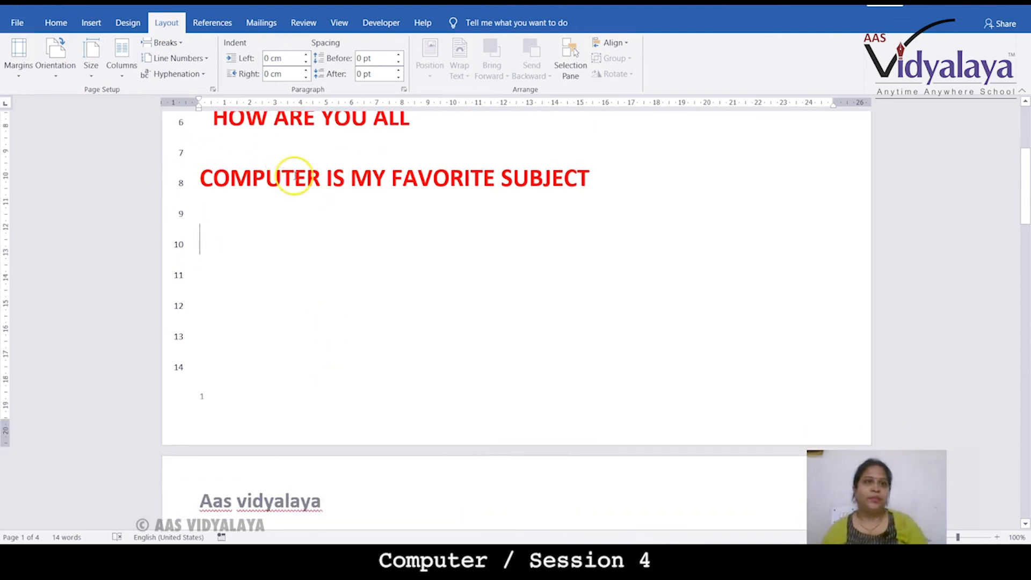
scroll(300, 268, up, 4)
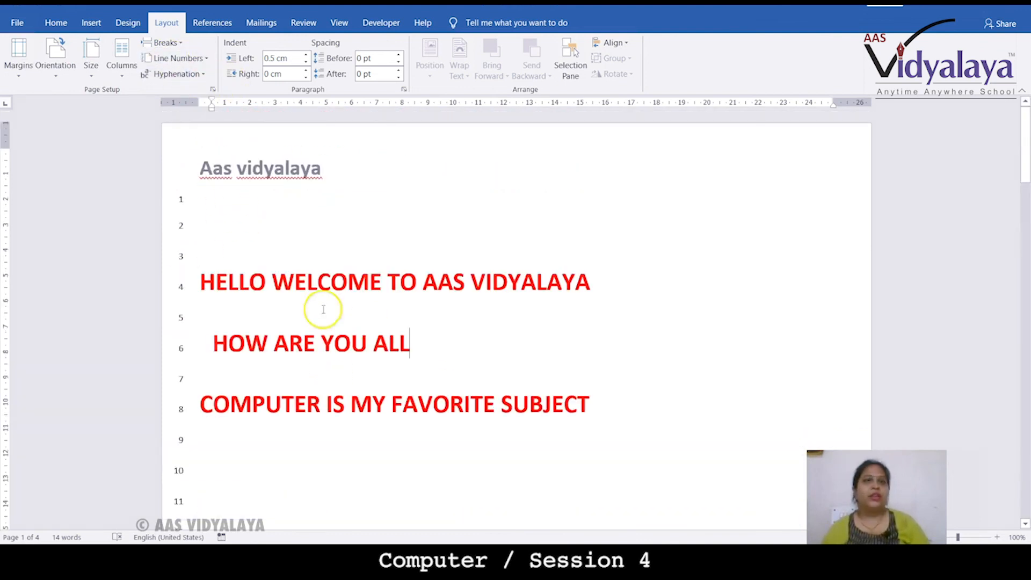
- Set the left indent of the "HELLO WELCOME TO AAS VIDYALAYA" line to 1.5 cm and extend it to 3.75 cm on the ruler
click(199, 288)
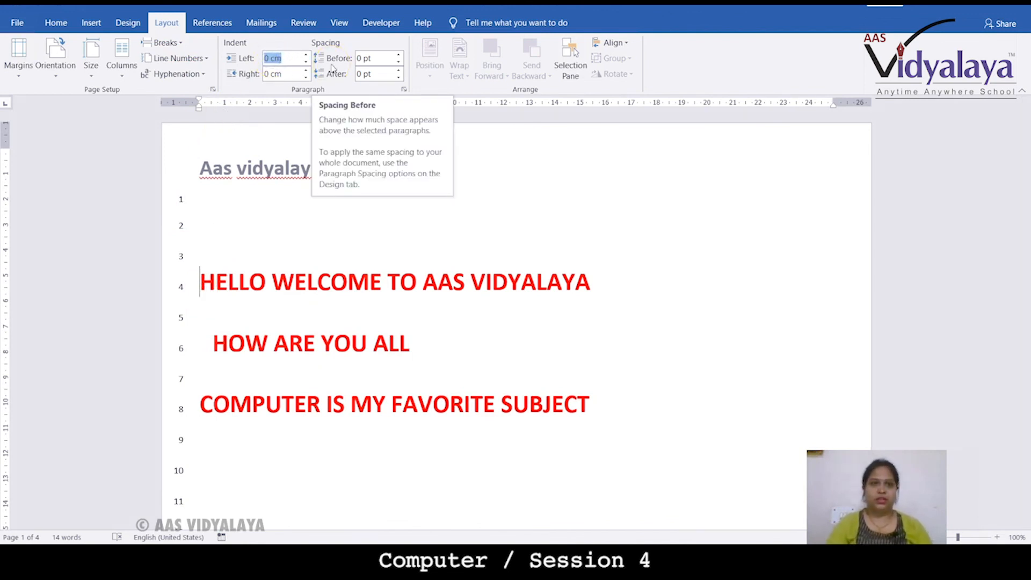
text(1.5)
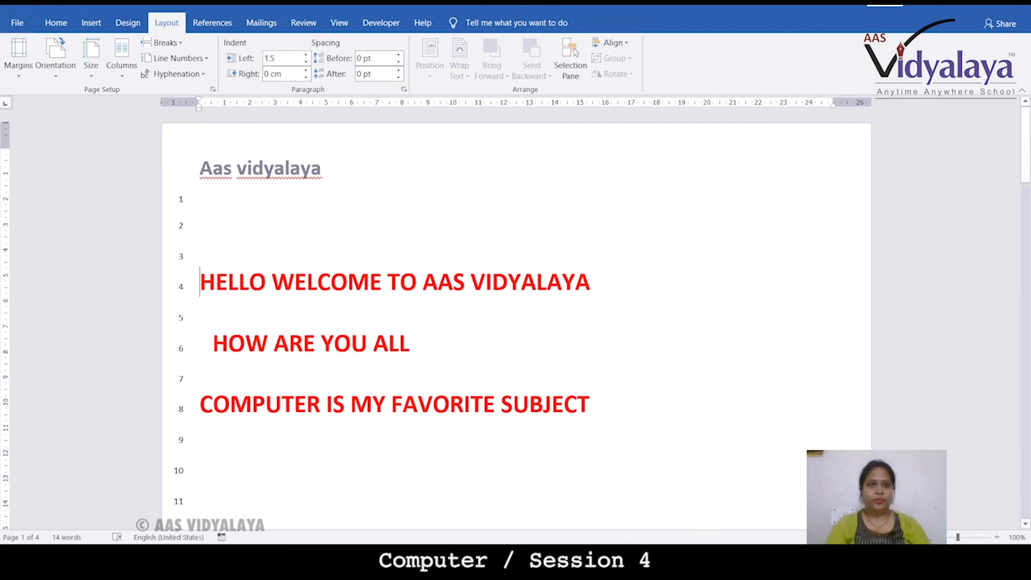
key(Return)
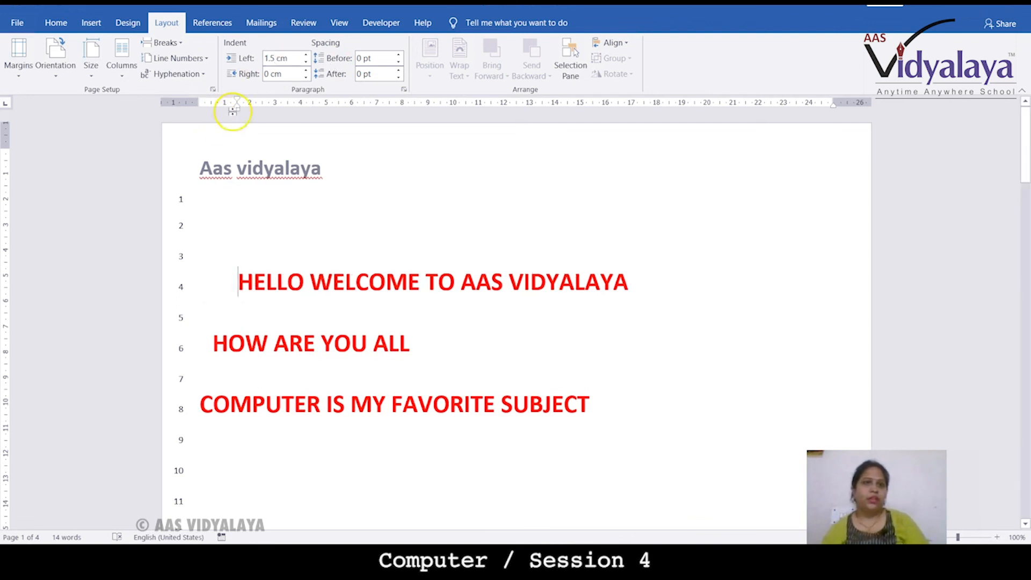
drag(236, 110, 293, 113)
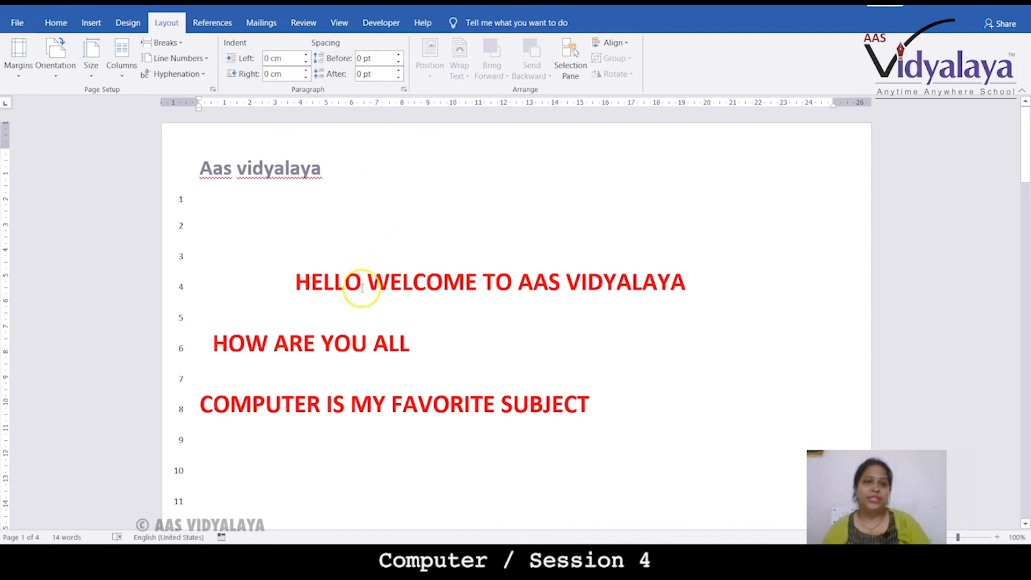
- Set the spacing before the "HELLO WELCOME TO AAS VIDYALAYA" paragraph to 24 pt
drag(295, 281, 366, 283)
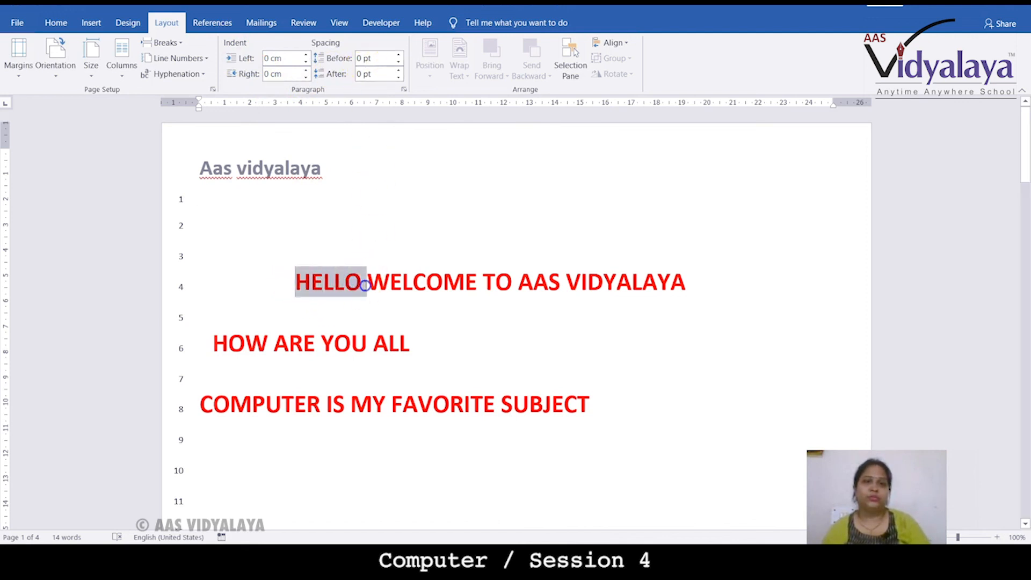
click(399, 55)
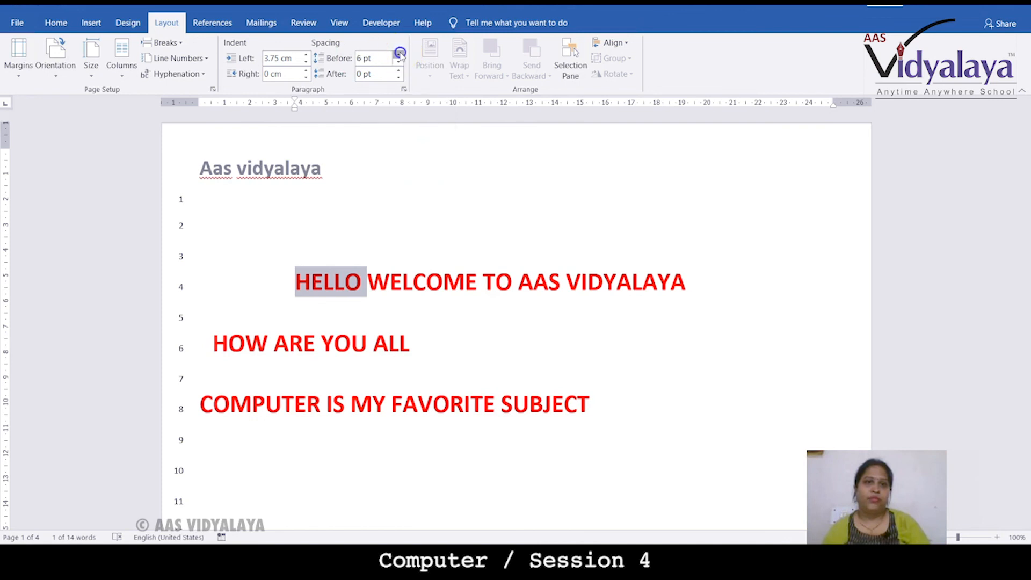
click(398, 55)
click(398, 54)
click(398, 55)
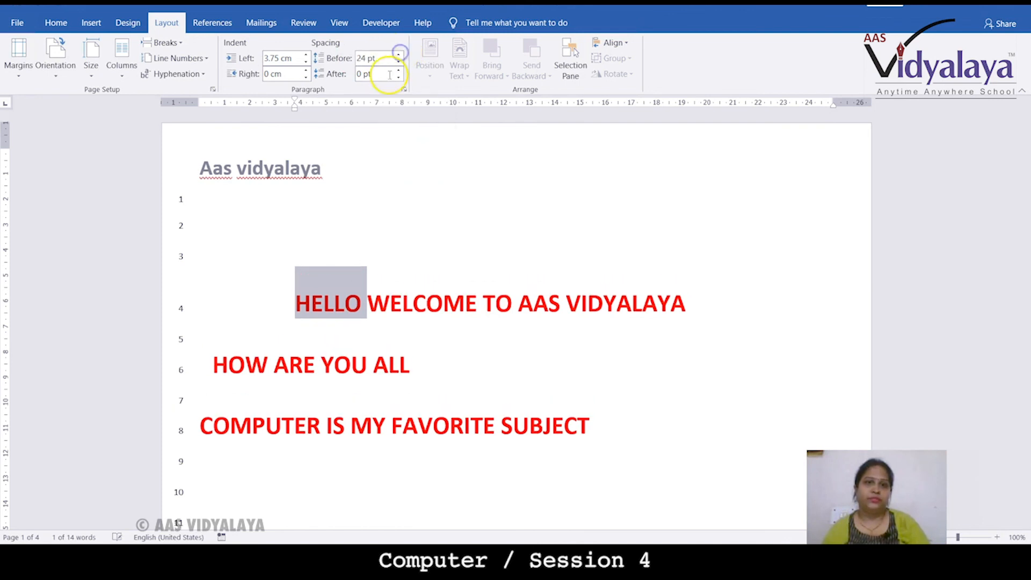
- Set the spacing after the "HELLO WELCOME TO AAS VIDYALAYA" paragraph to 24 pt and deselect the text
click(399, 70)
click(399, 70)
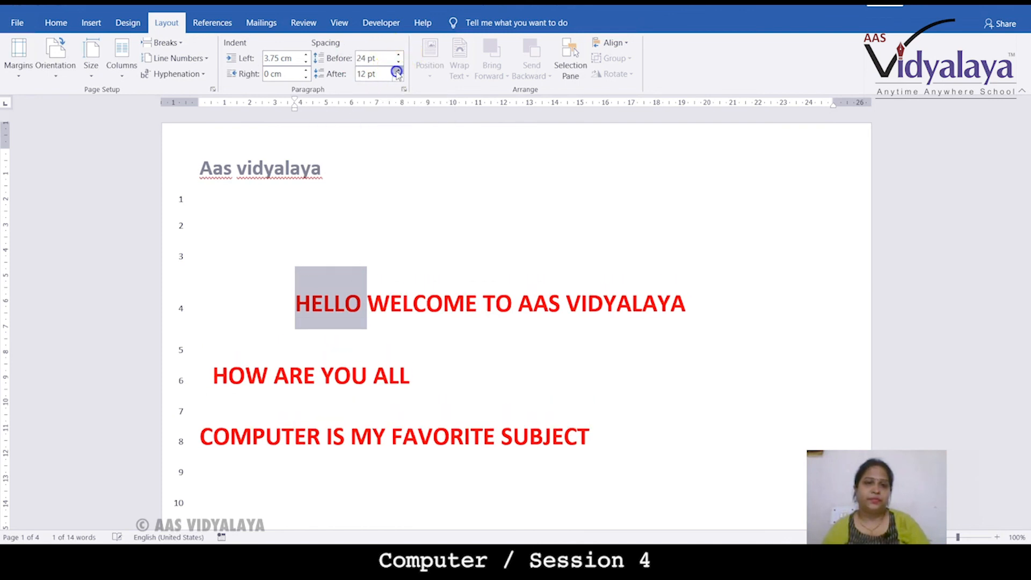
click(398, 71)
click(399, 70)
click(403, 327)
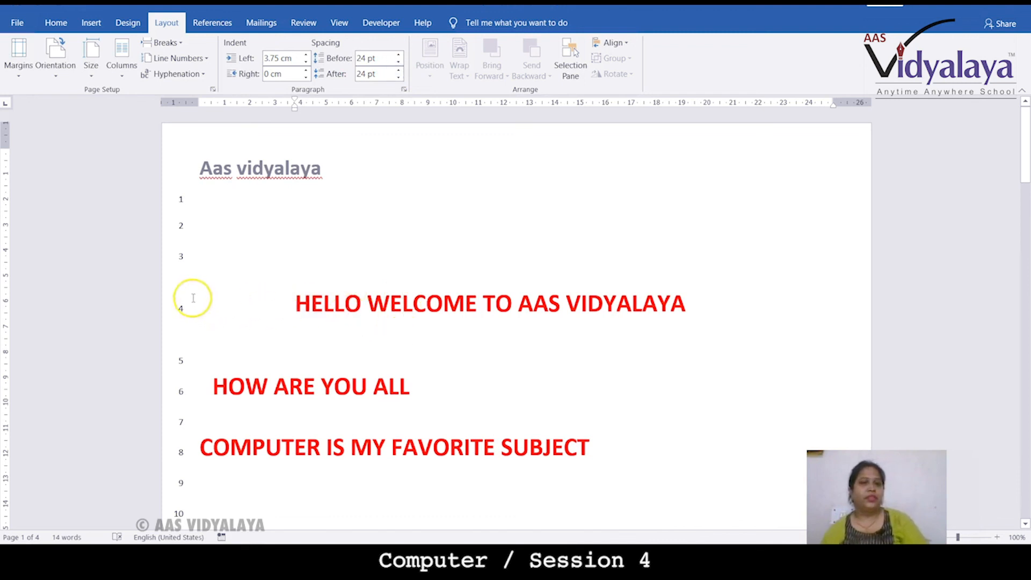